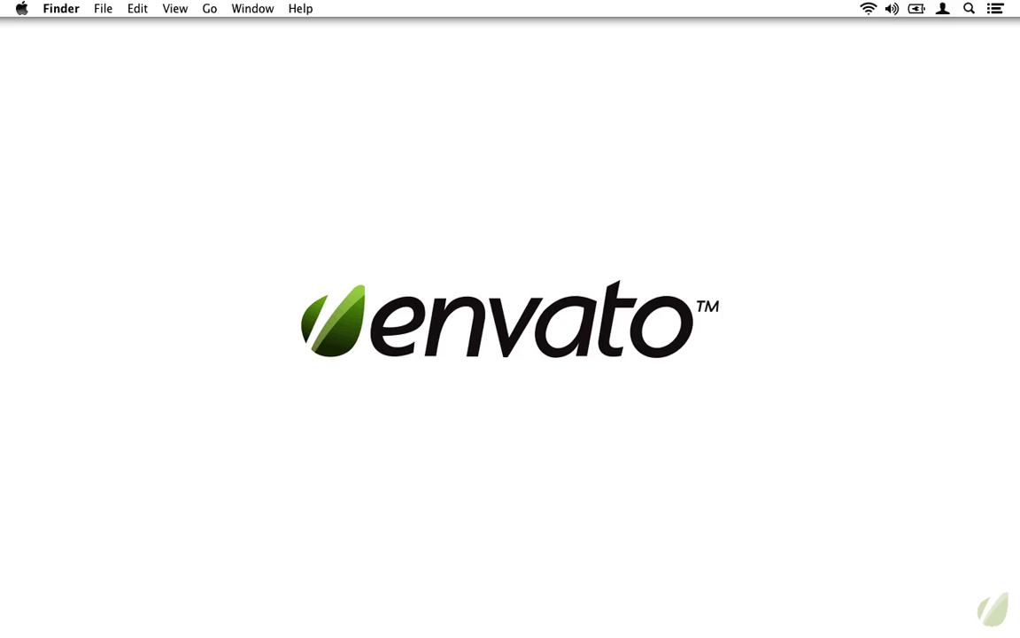
Bring Coda's plugin project forward and go to the name assignment in plugin.php's update function
right_click(259, 606)
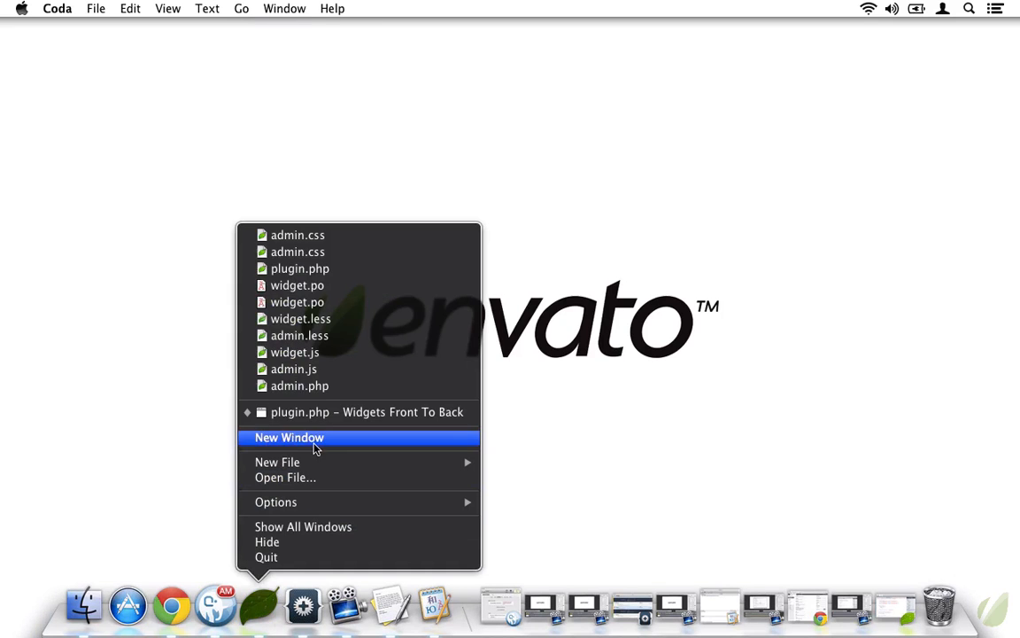
click(318, 416)
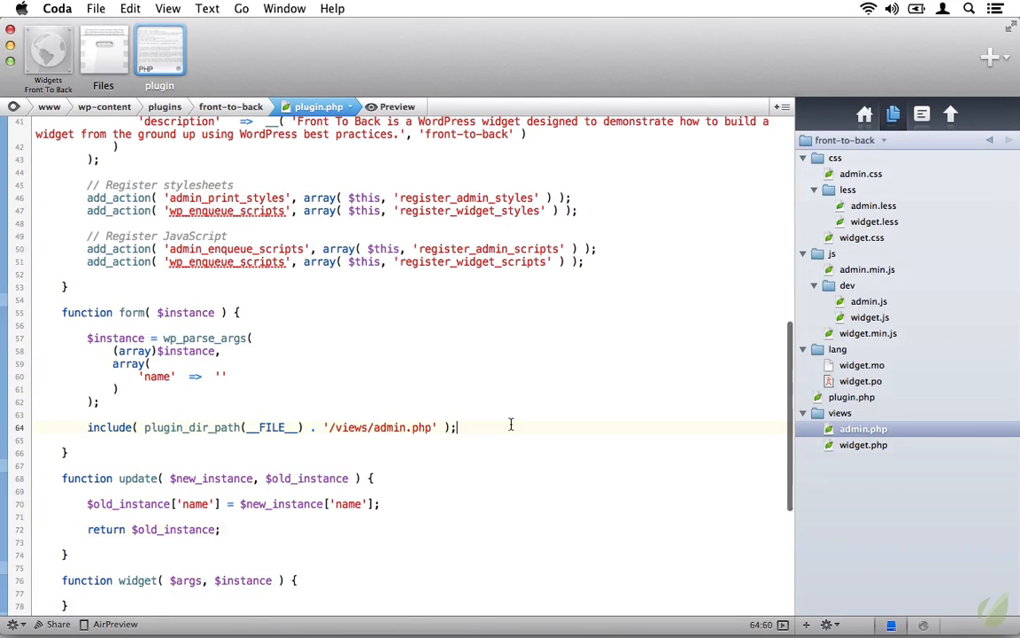
click(434, 511)
scroll(434, 511, down, 10)
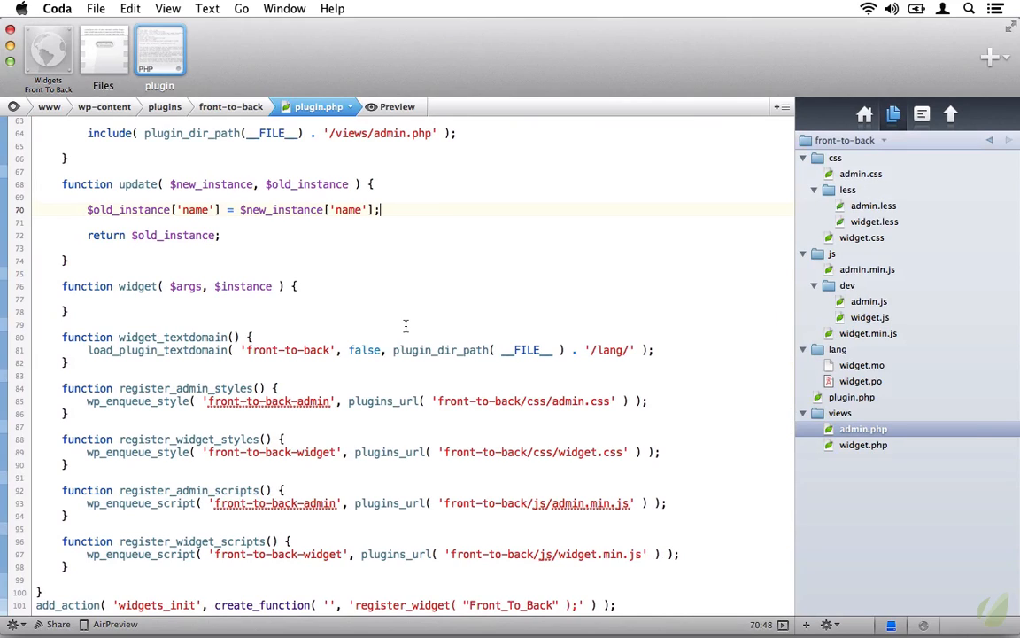
On the WordPress Widgets page, save the Front To Back widget with a script tag as Your Name
key(F3)
click(411, 277)
mouse_move(156, 302)
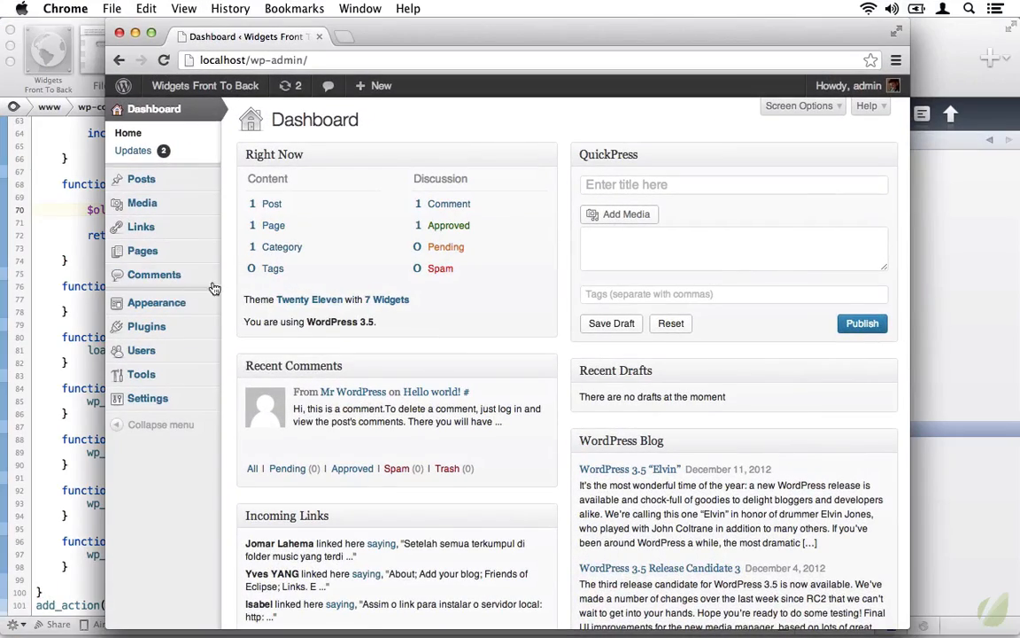
click(252, 320)
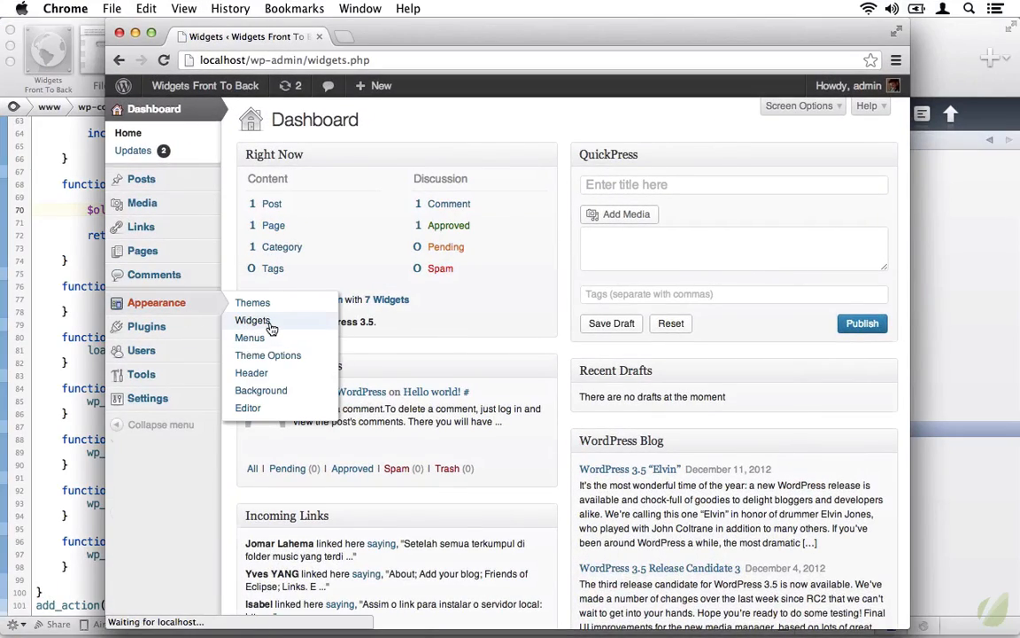
click(868, 426)
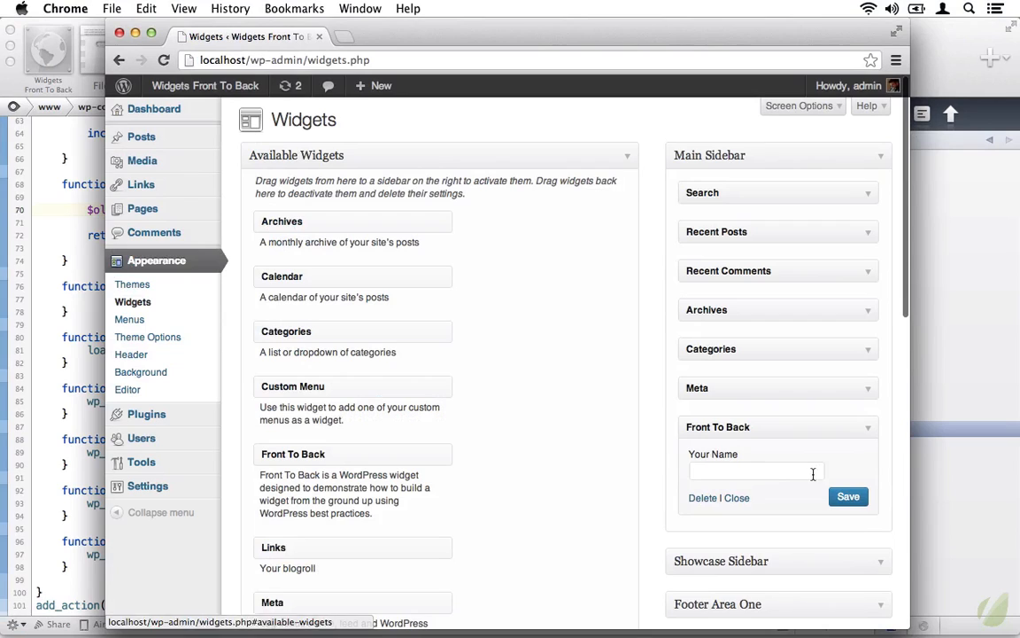
click(780, 468)
text(<script type=")
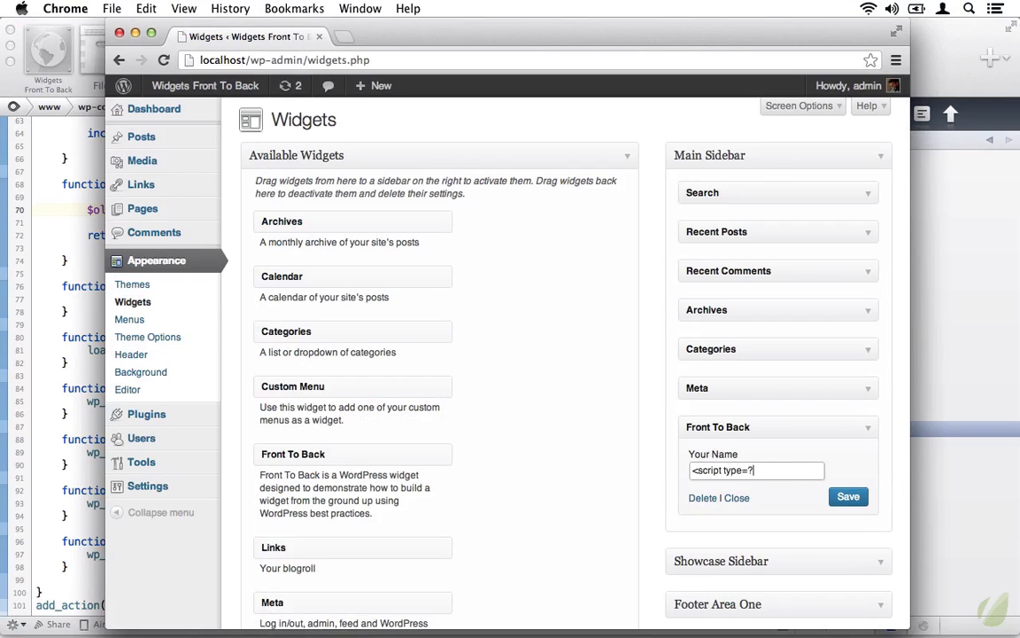
text(text/javascript">alert('hi!');</script>)
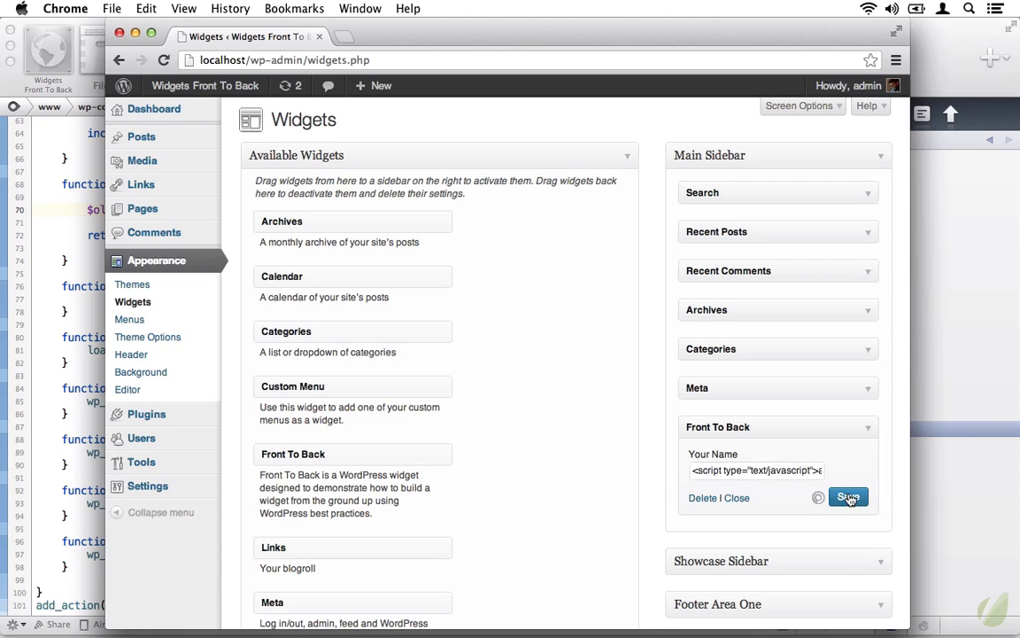
click(849, 496)
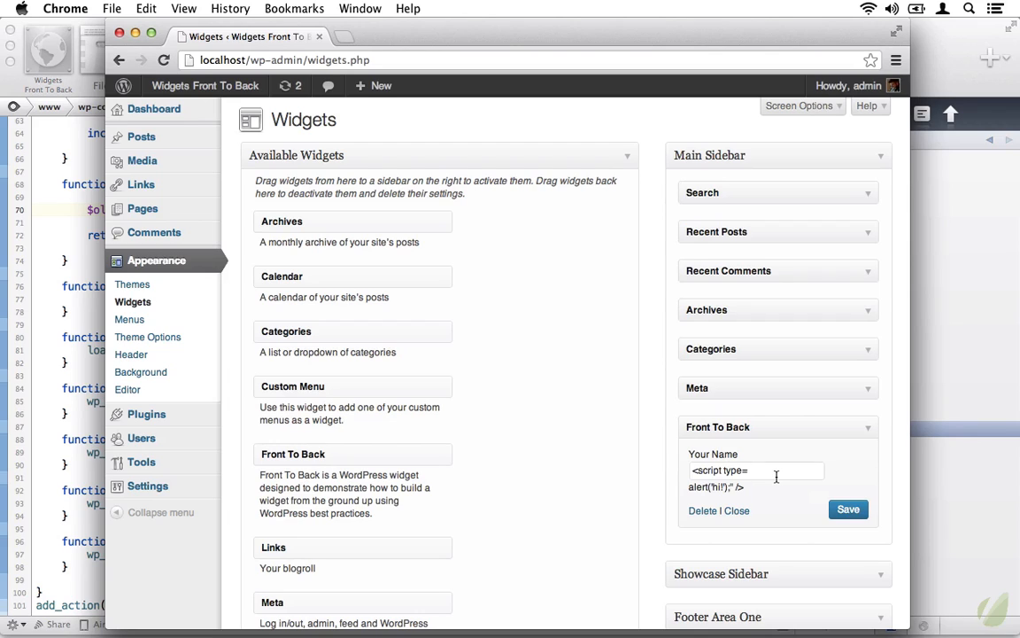
Check the saved name, delete the widget and drag a fresh Front To Back into Main Sidebar
click(776, 476)
click(703, 510)
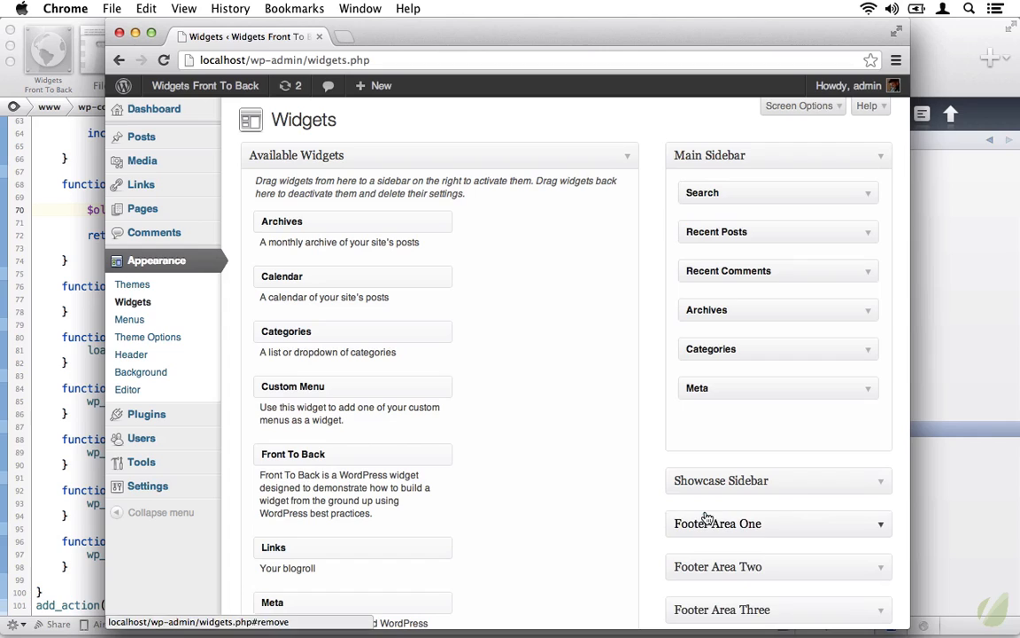
drag(354, 454, 744, 426)
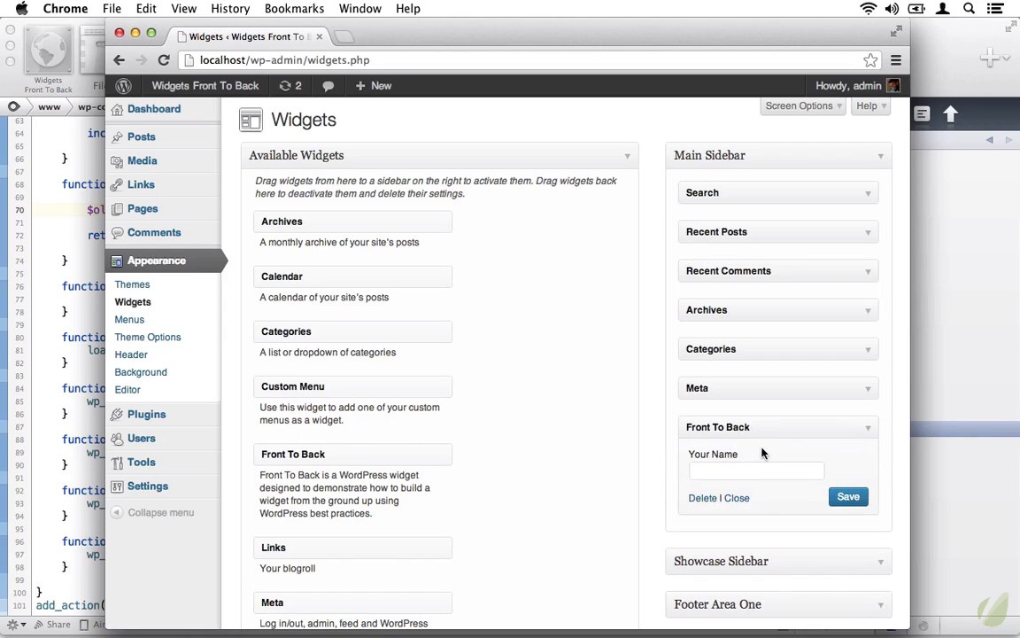
Wrap $new_instance['name'] on line 70 in stripslashes( ... ) and save plugin.php
click(132, 301)
click(77, 281)
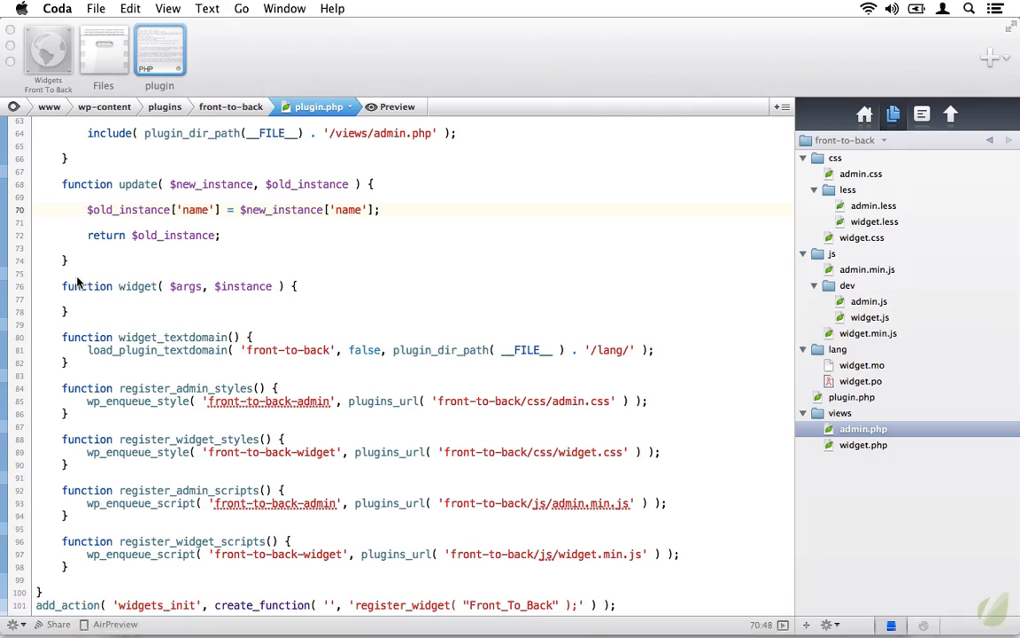
click(241, 209)
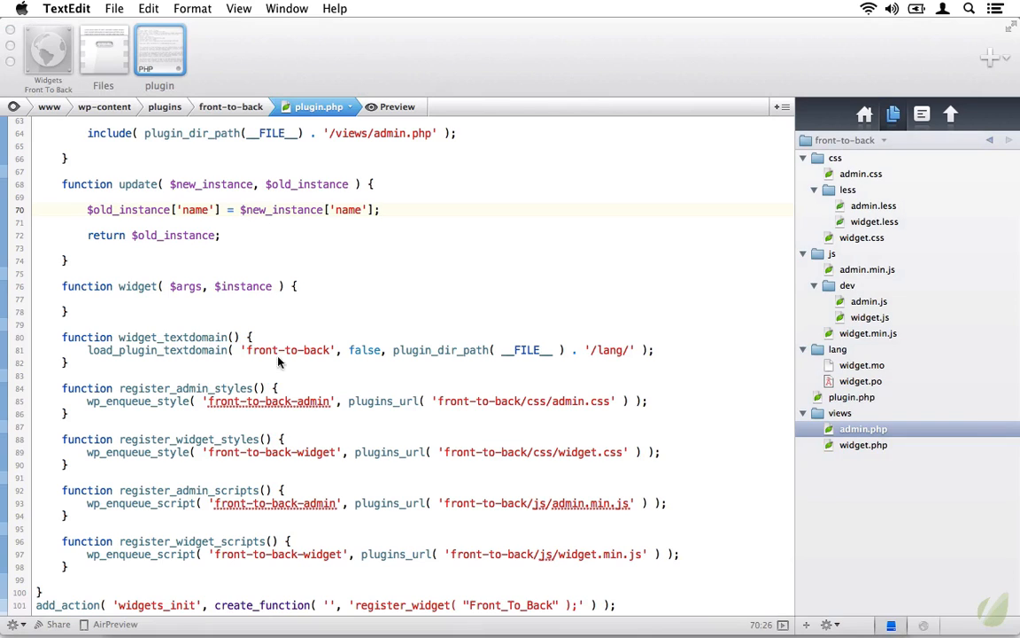
click(277, 358)
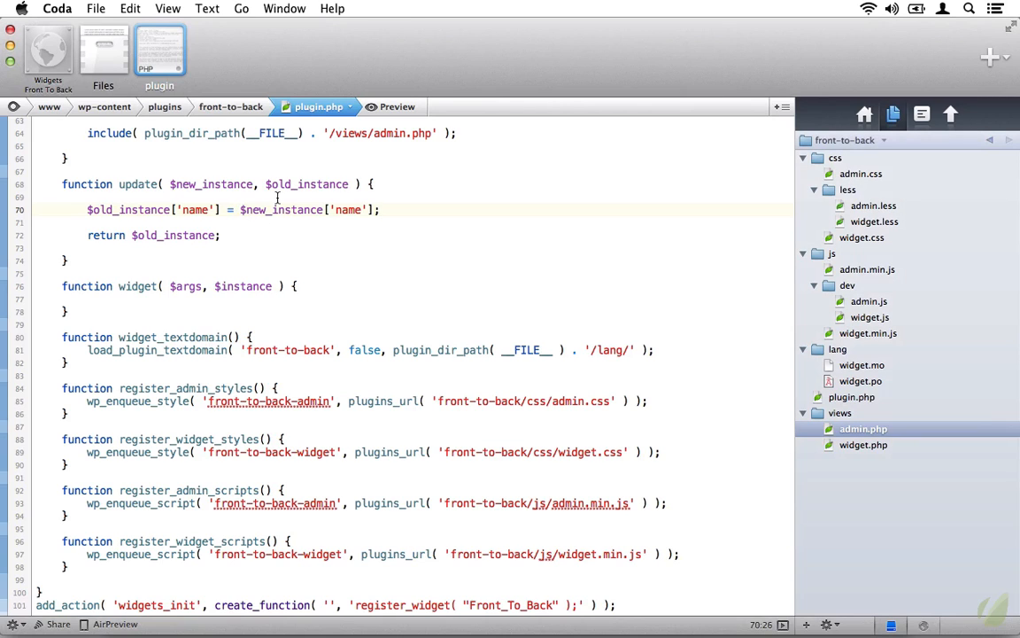
text(stripslashes()
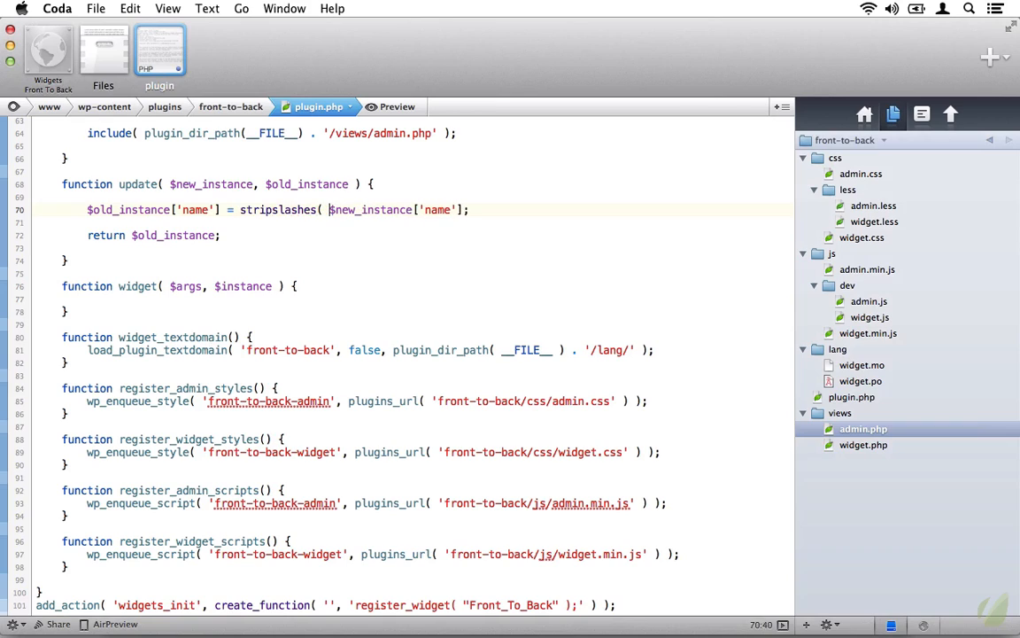
key(super+Right)
key(Left)
text())
key(super+s)
Wrap the stripslashes call in strip_tags( ... ) on line 70 and save plugin.php again
click(241, 209)
text(str)
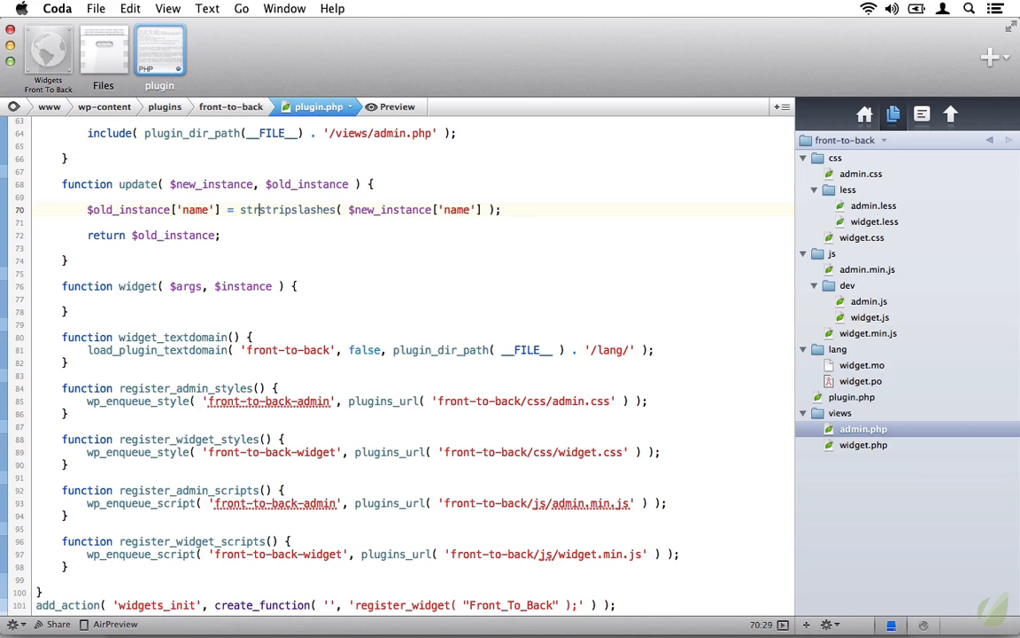
text(ip_tags()
key(super+Right)
key(Left)
text() )
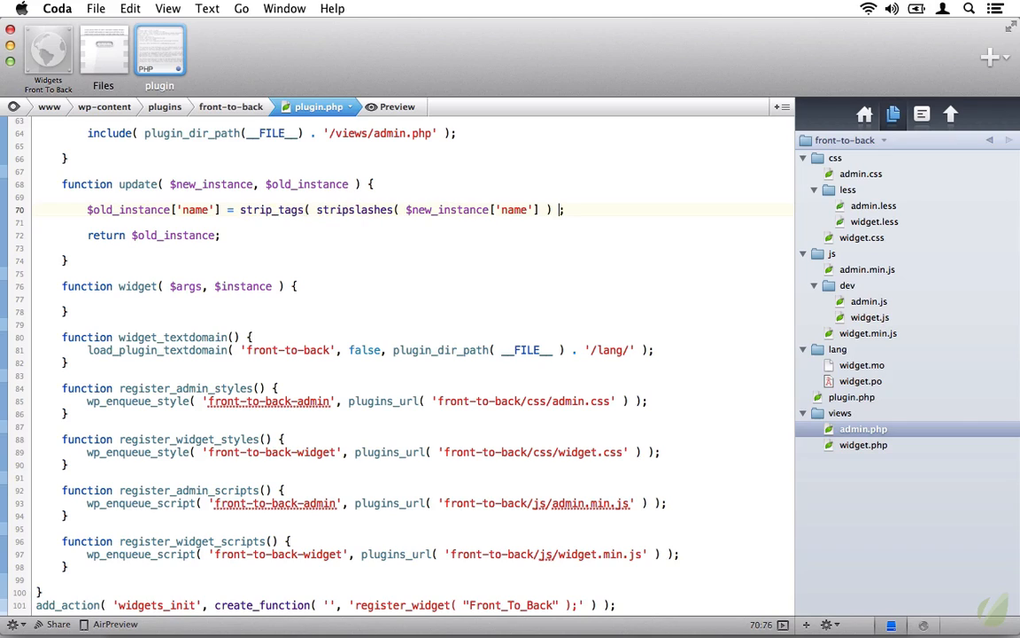
text();)
key(Right)
key(super+Tab)
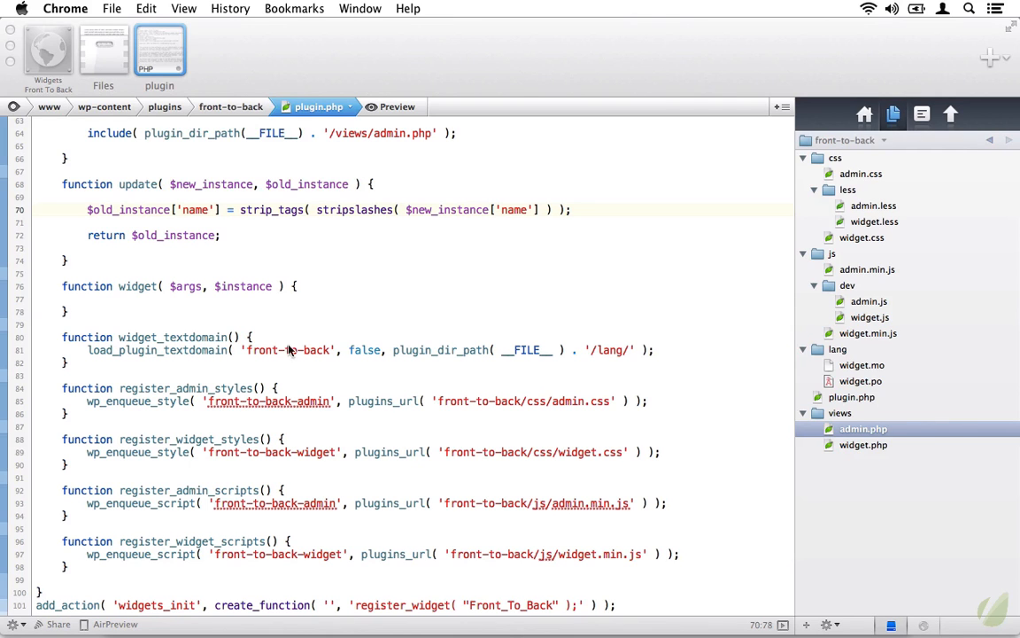
Save the Front To Back widget with a script tag name, stored stripped as alert('Hello world!');
click(379, 345)
key(F3)
click(285, 290)
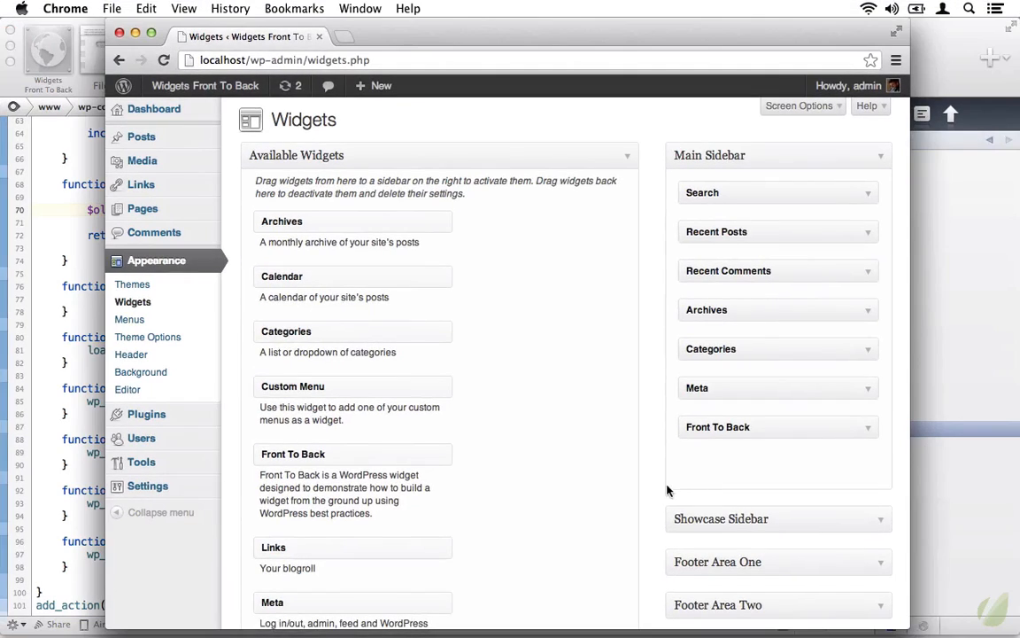
click(867, 427)
click(752, 470)
text(<script type=)
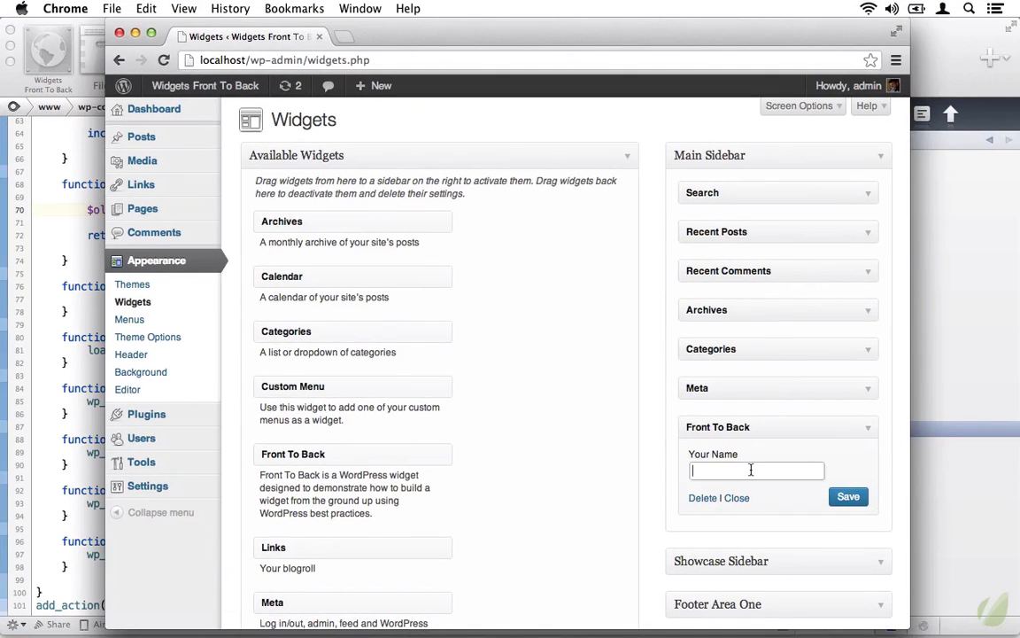
text("text/javscri)
key(BackSpace)
key(BackSpace)
key(BackSpace)
text(ascript)
text(">alert('Hel)
text(lo world!');<)
text(/script>)
click(848, 497)
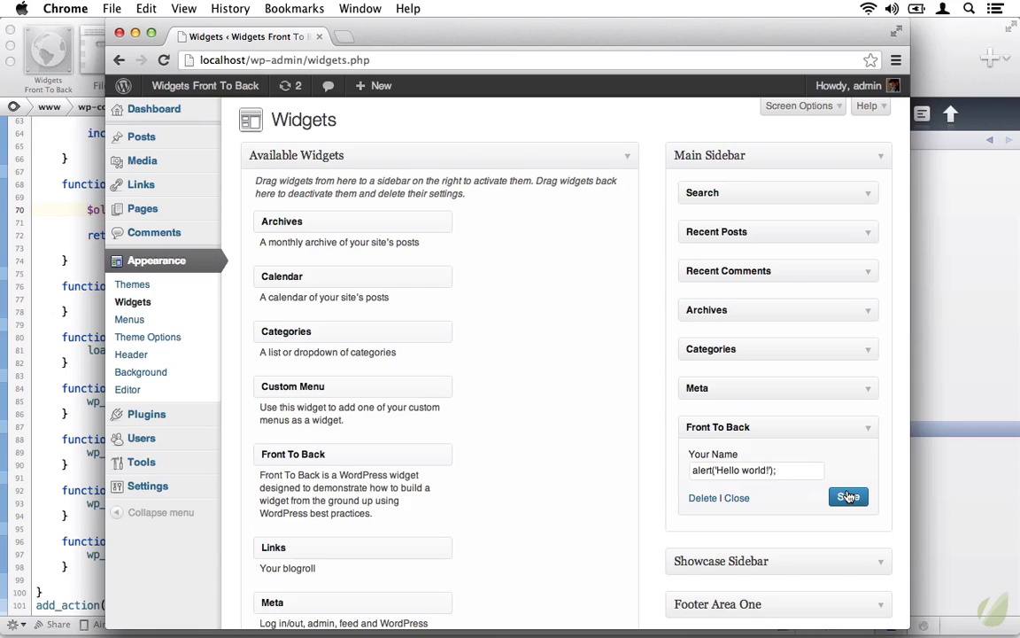
Clear the stripped name from Your Name and save the widget empty
click(797, 470)
key(super+a)
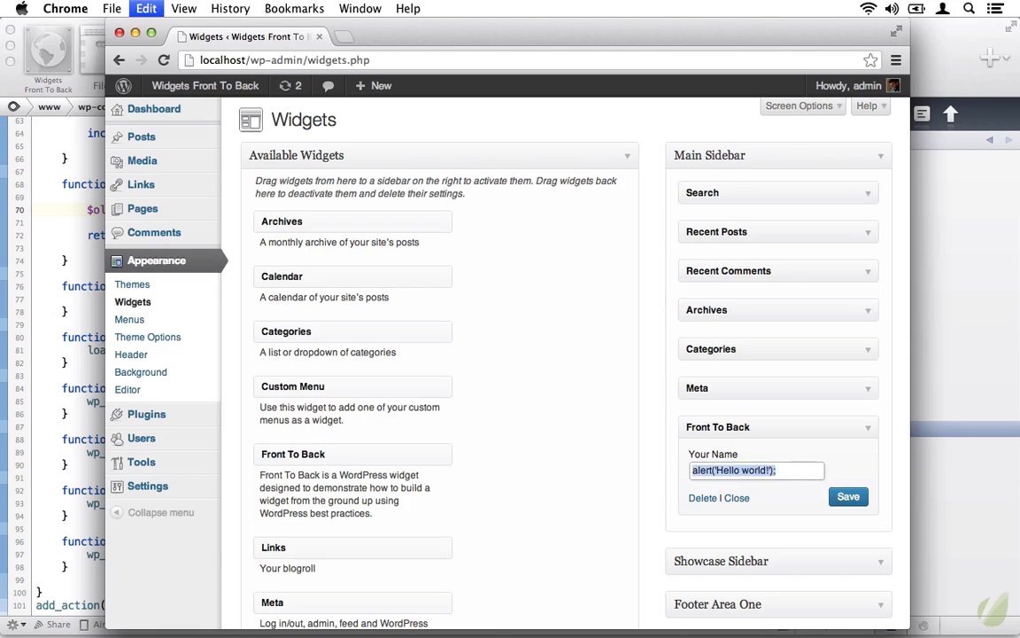
key(BackSpace)
click(851, 497)
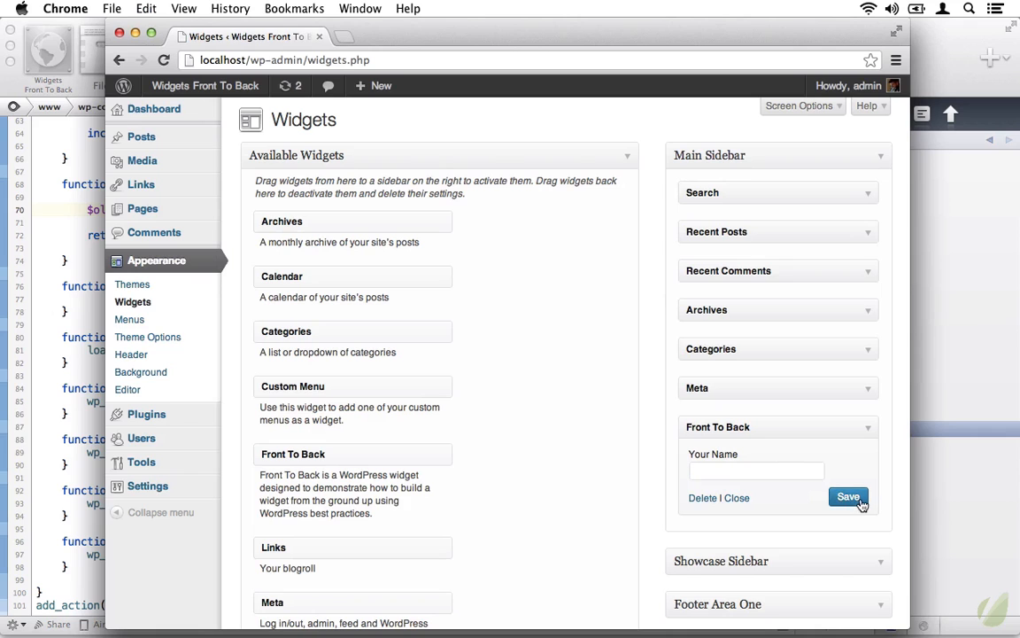
In views/admin.php wrap $instance['name'] on line 3 in esc_attr( ... ) and save the file
click(87, 210)
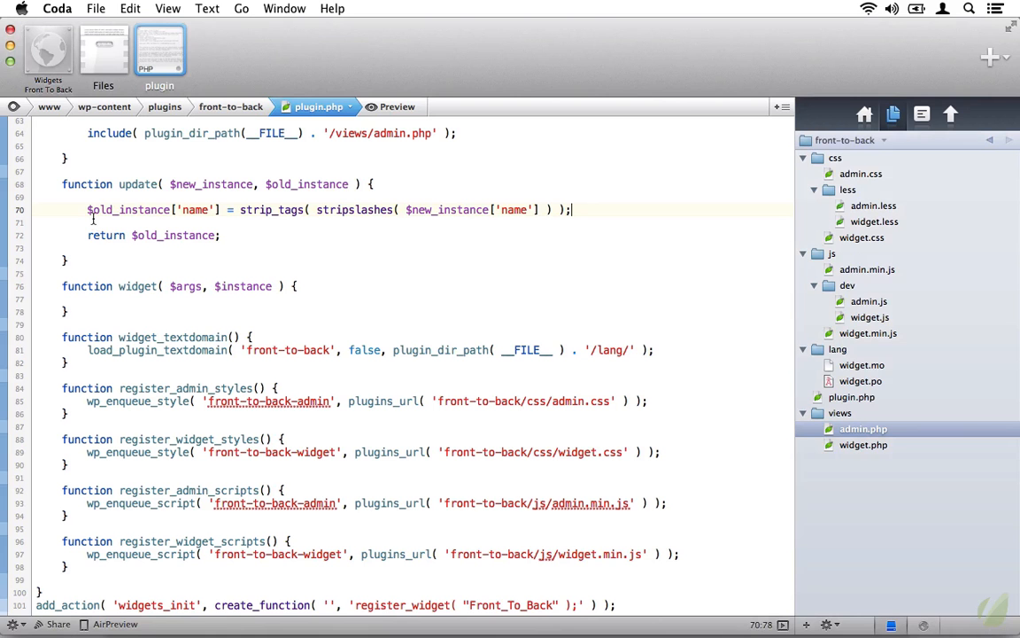
click(861, 430)
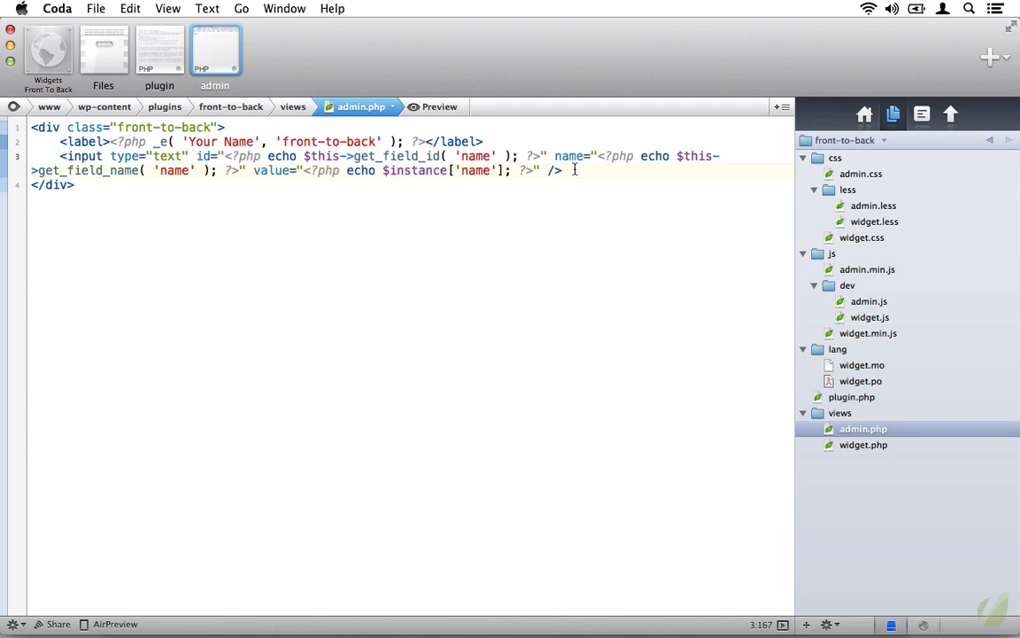
click(381, 170)
text(esc_attr()
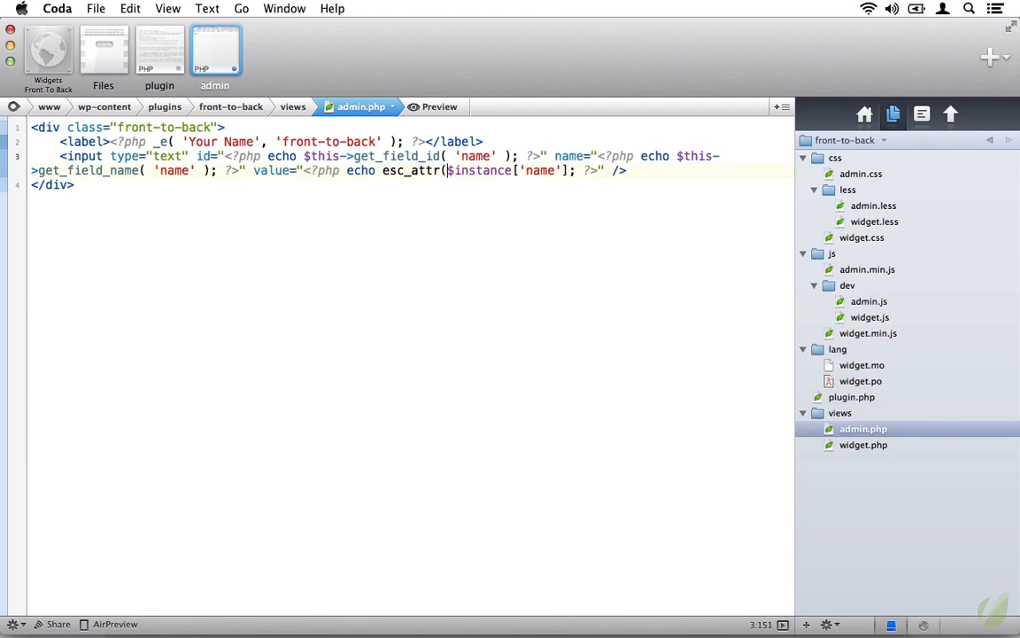
key(super+Right)
key(Left)
key(Left)
key(Left)
key(Left)
key(Left)
key(Left)
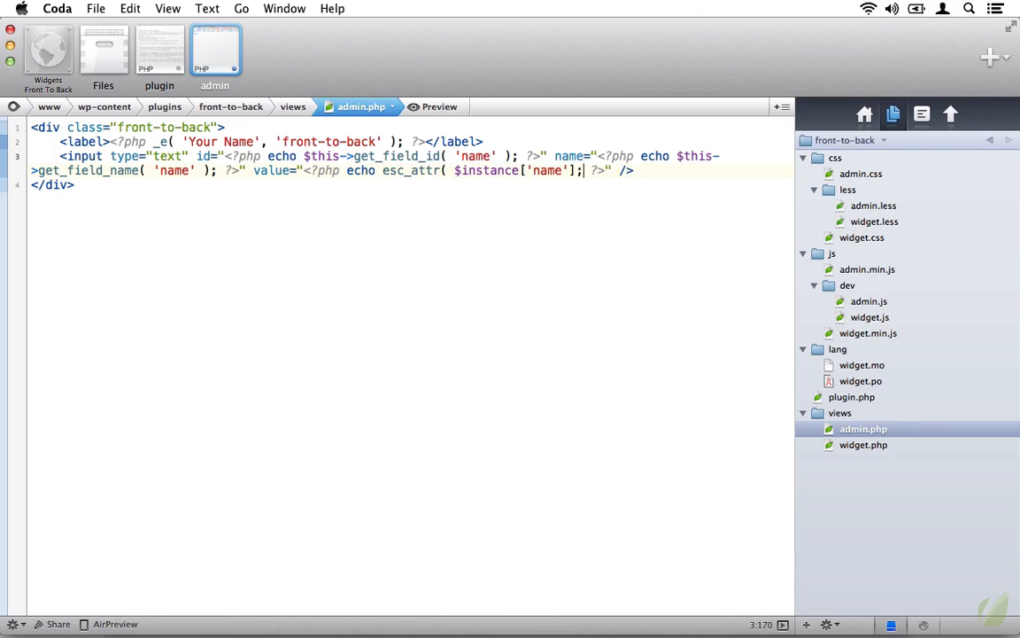
text())
key(super+s)
key(super+s)
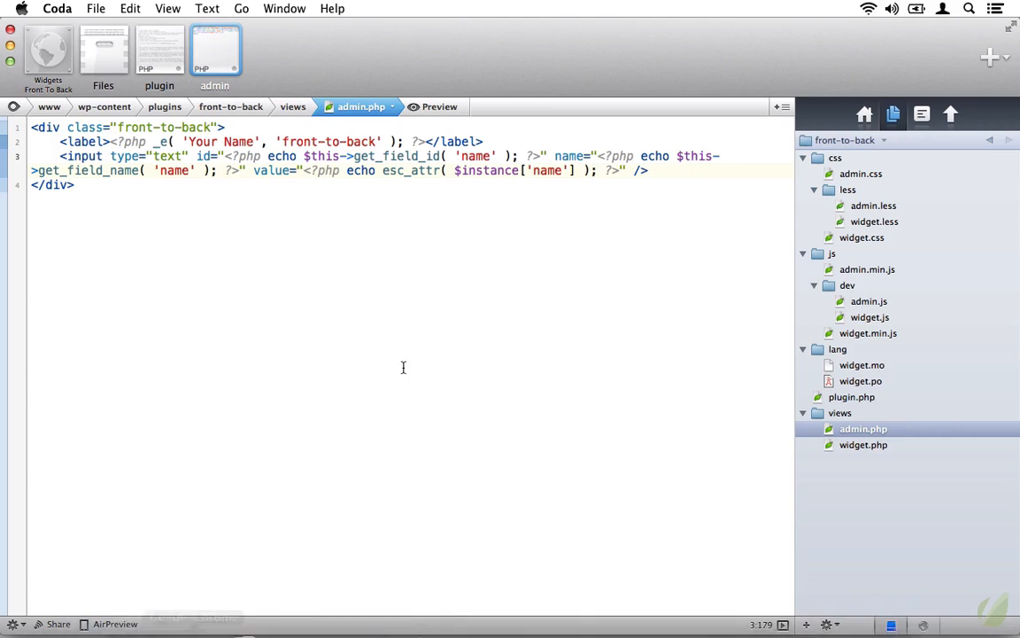
Save a Your Name containing strong, p and span tags, stored as plain text — the name followed by 'This is a header' with the tags stripped
key(F3)
click(223, 268)
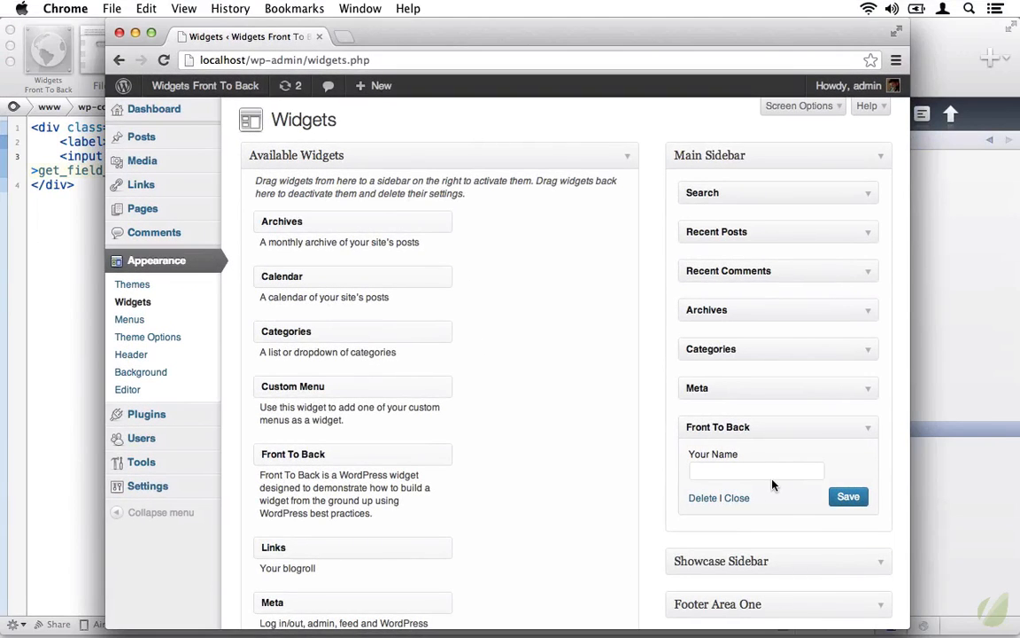
click(779, 474)
text(<strong>)
text(Tom mcF)
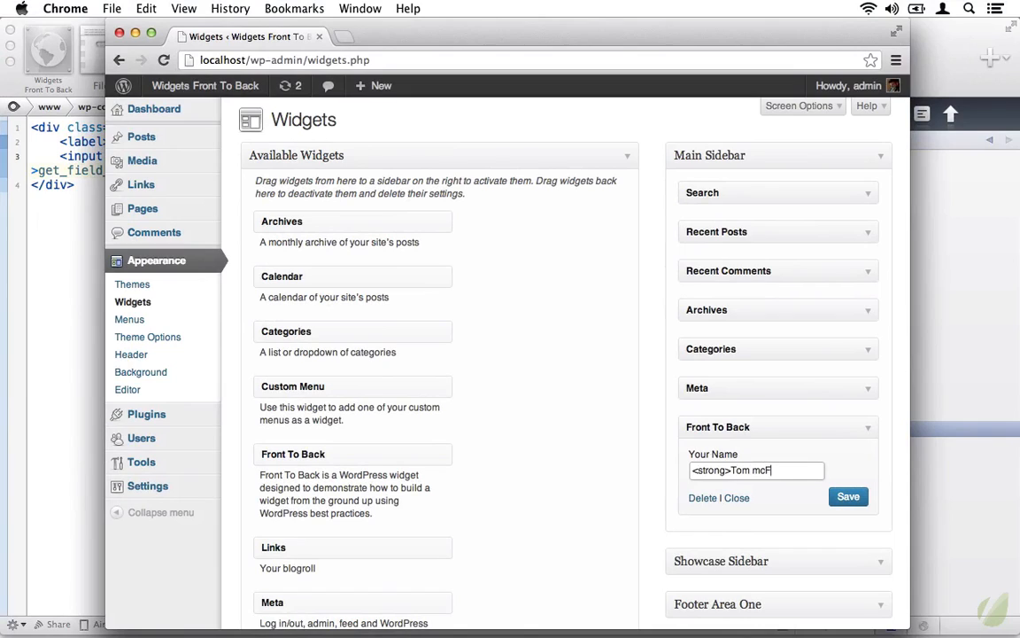
text(lin</strong>)
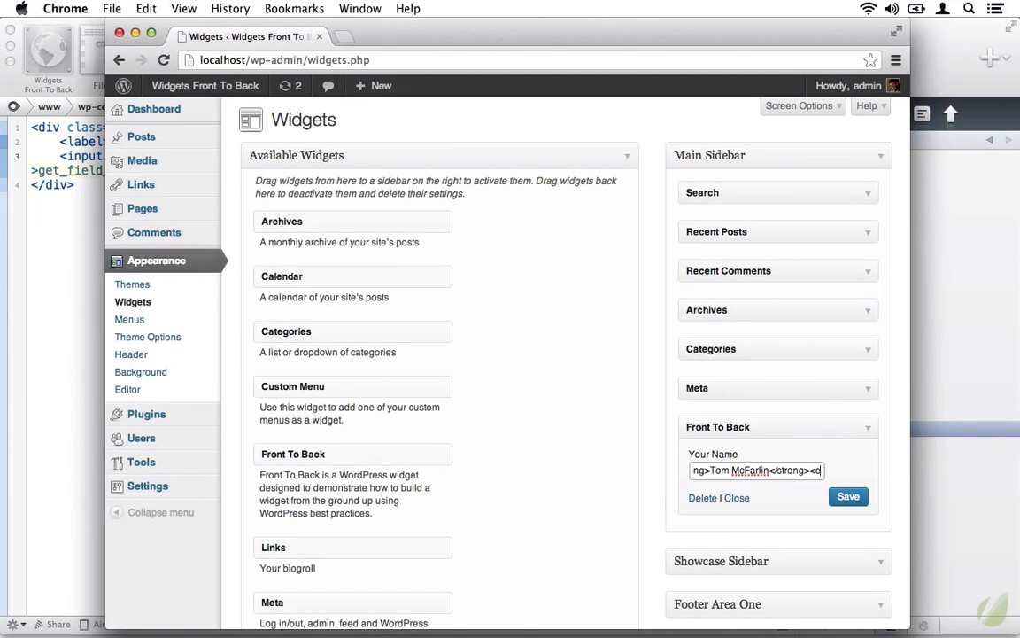
text(<p>)
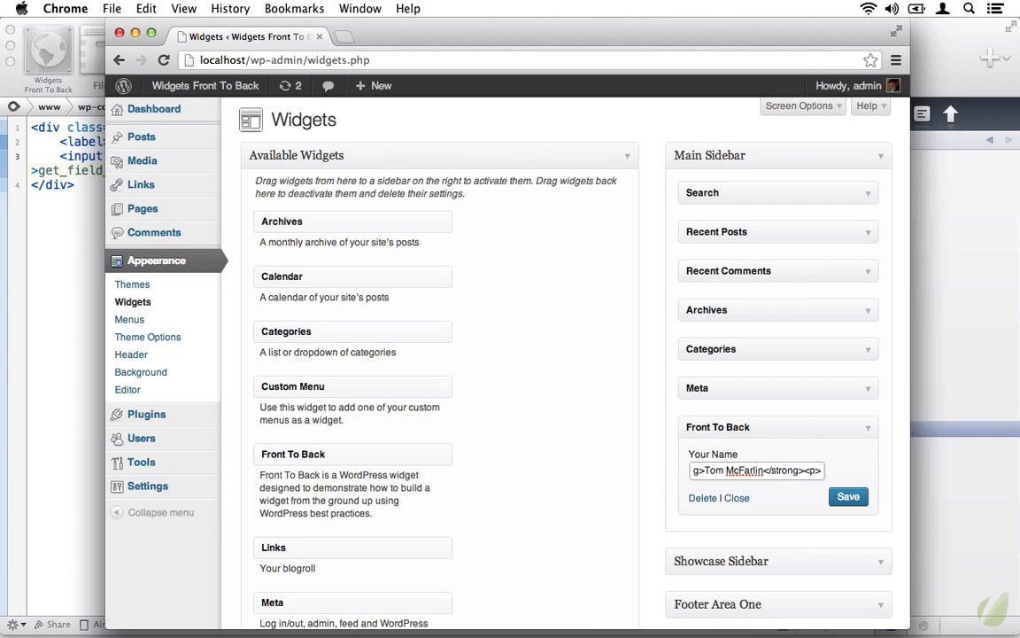
text(<span>This is t)
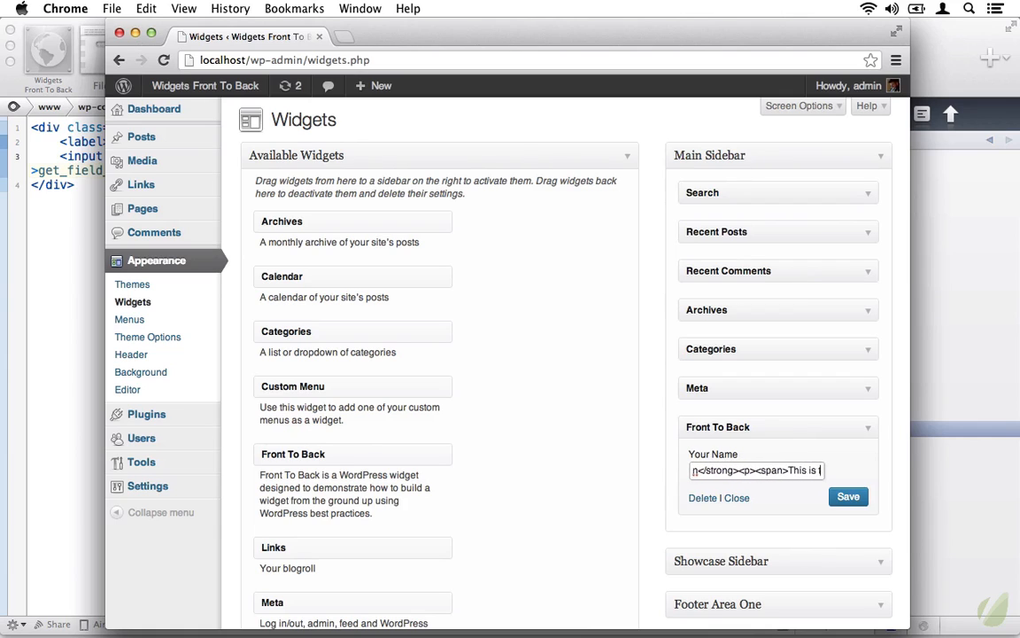
text( header</sp)
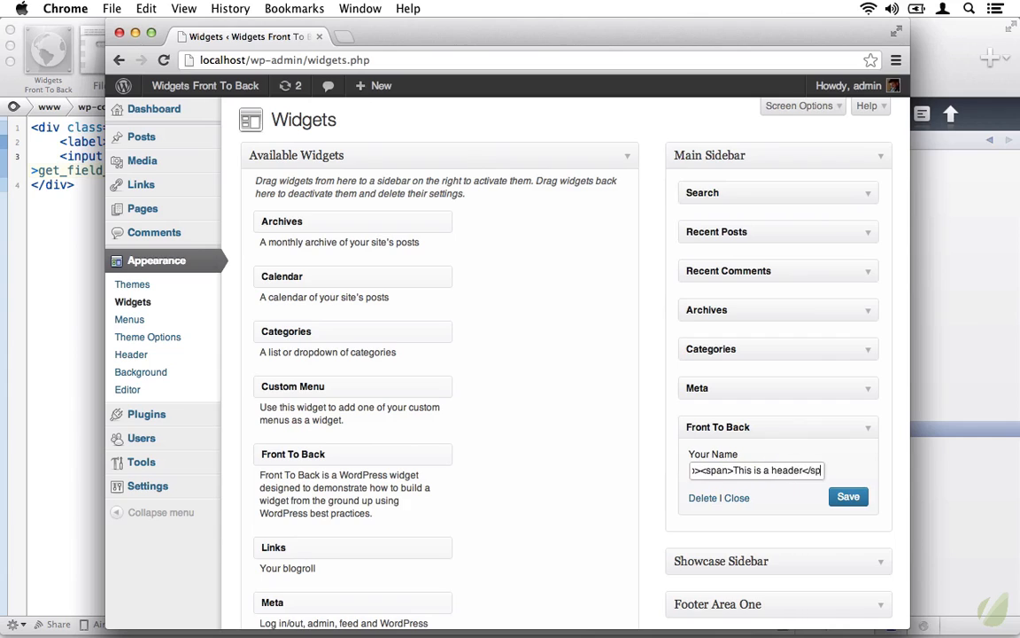
text(an></p>)
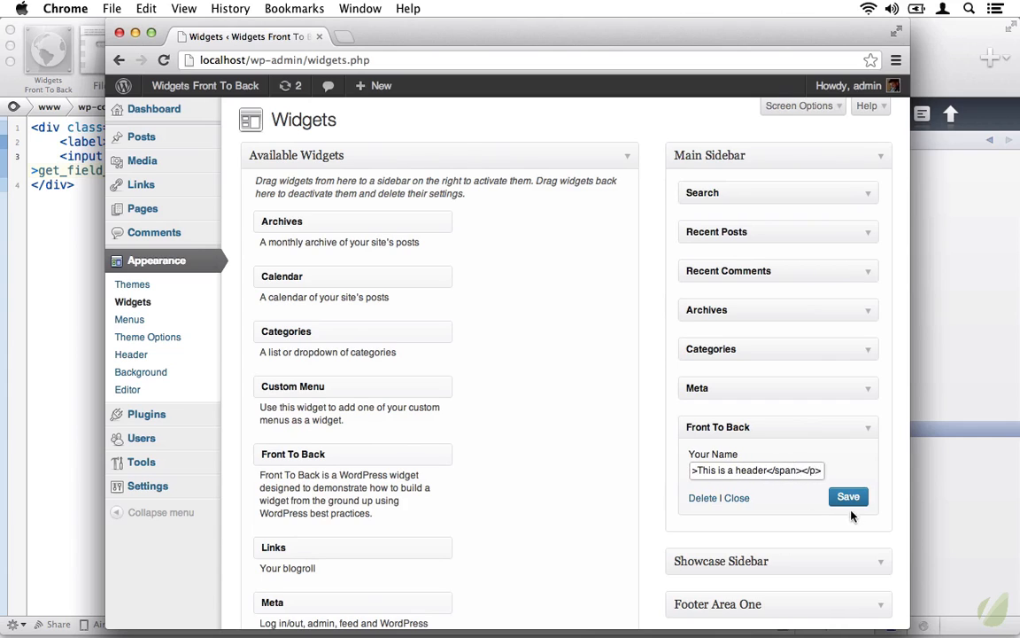
click(848, 497)
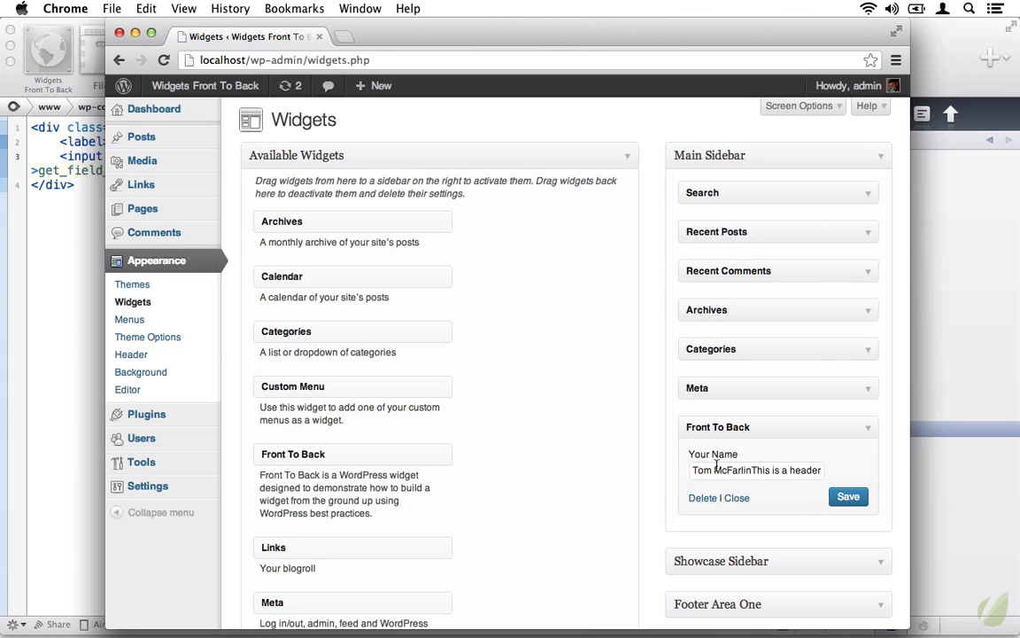
Clear the name field and save the Front To Back widget empty
click(819, 469)
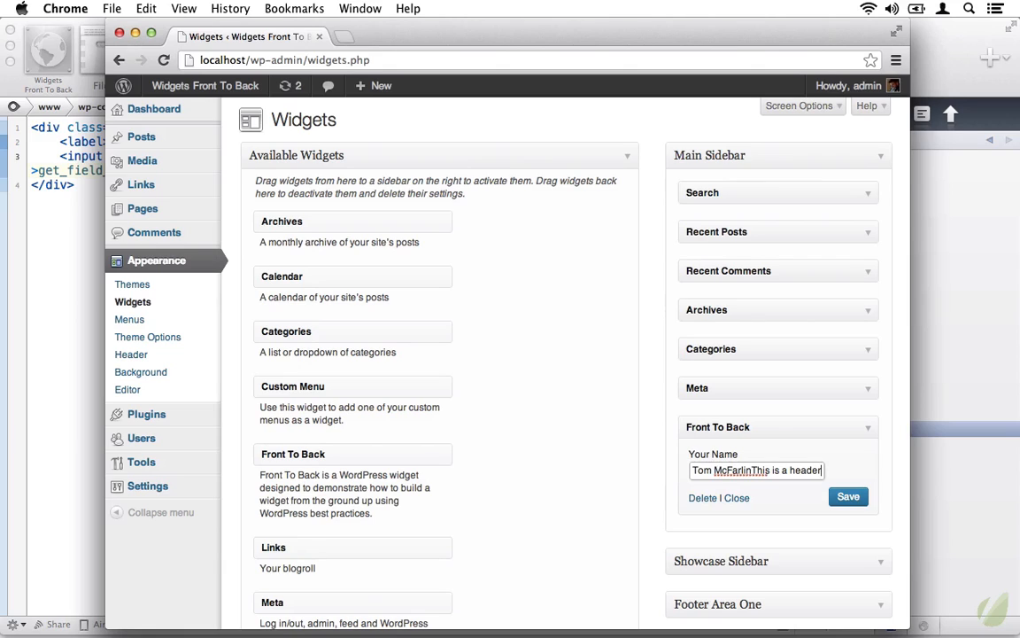
key(super+a)
key(BackSpace)
click(850, 498)
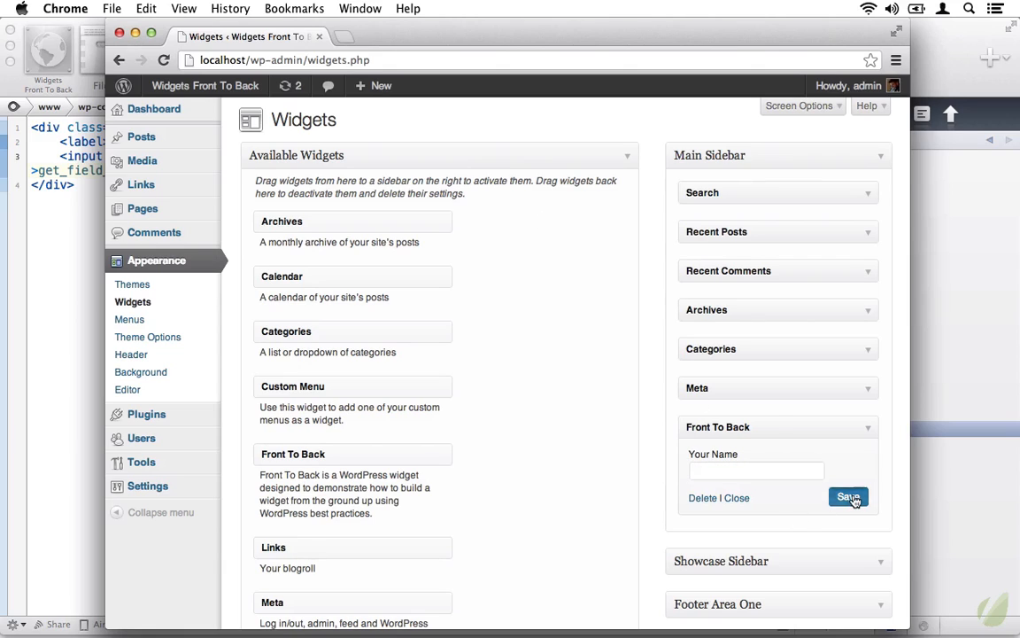